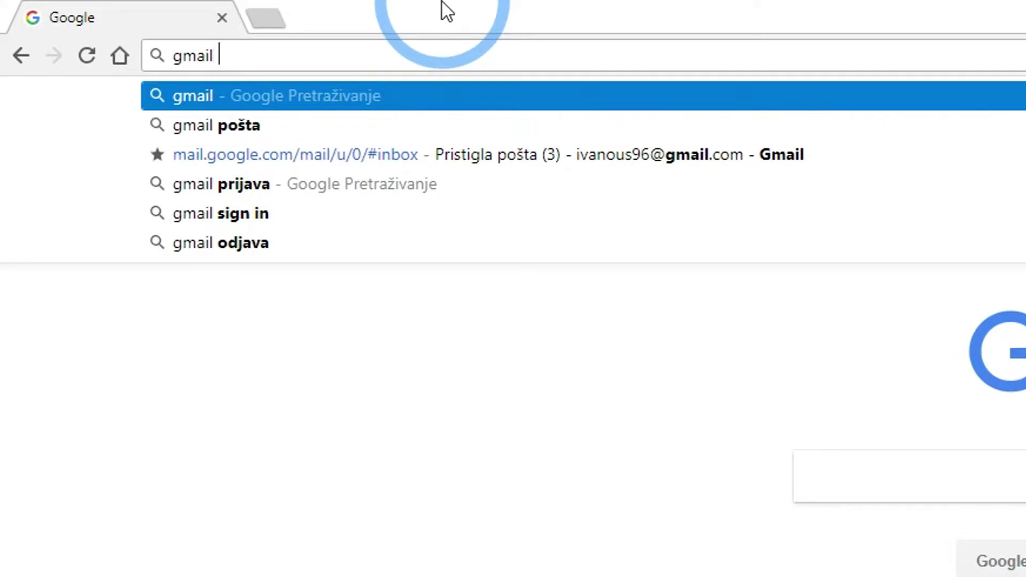
- Search for 'gmail registracija' and open the 'Izradite Google račun' signup page from the results
{"action": "type", "text": "racija"}
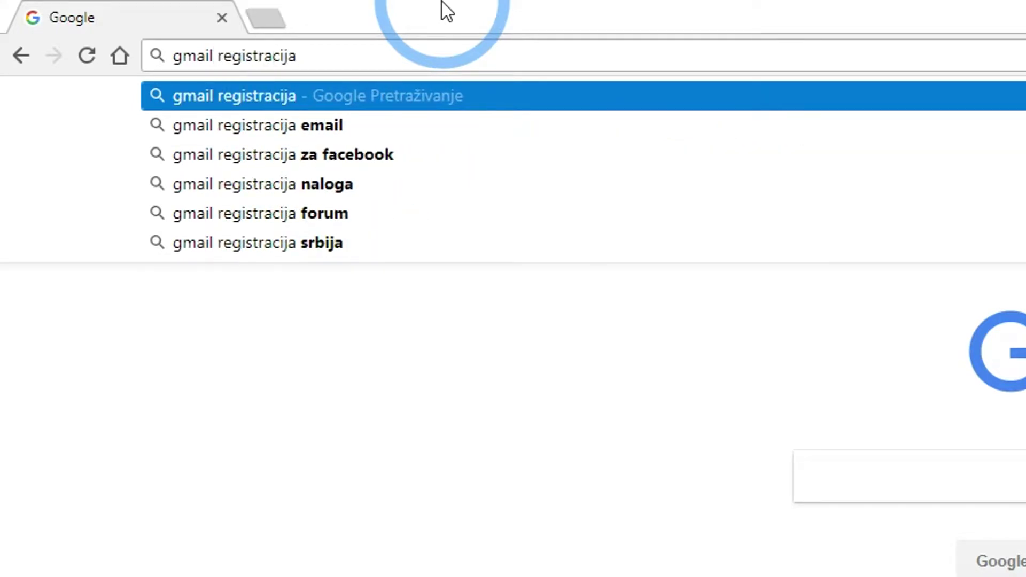
{"action": "key", "text": "Return"}
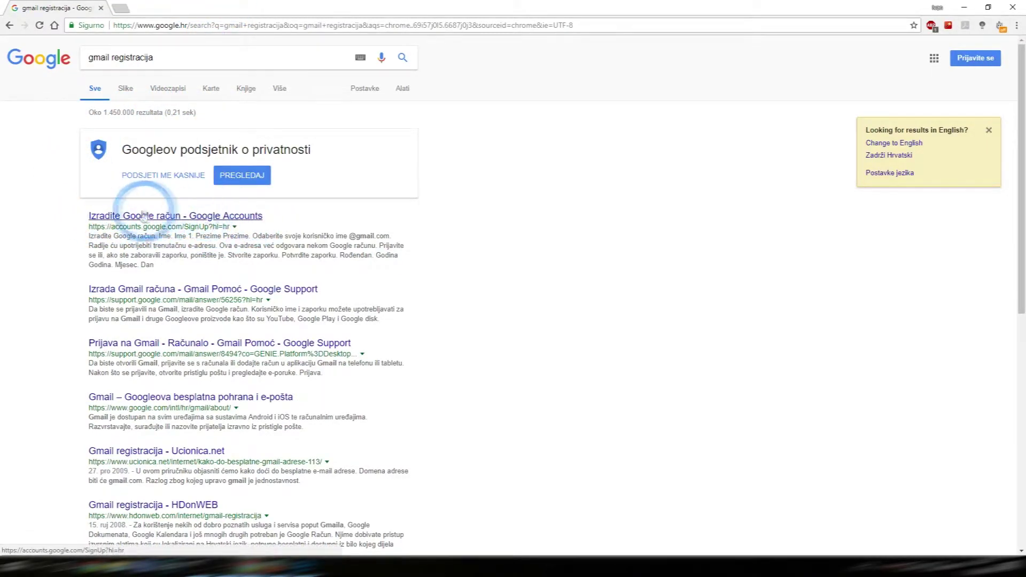
{"action": "left_click", "coordinate": [164, 219]}
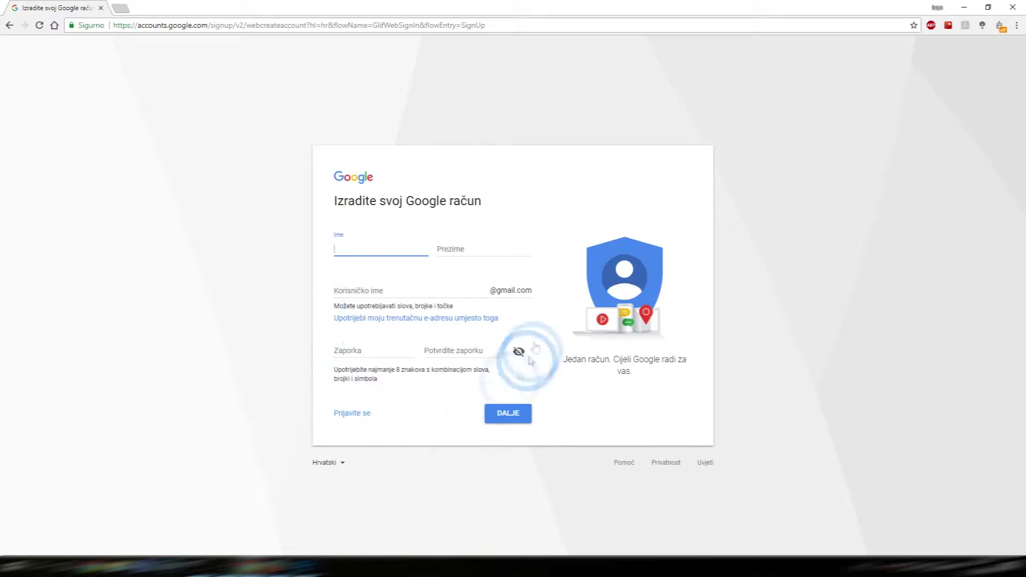
- Go from the Google homepage via Gmail to the English CREATE AN ACCOUNT form
{"action": "left_click", "coordinate": [54, 25]}
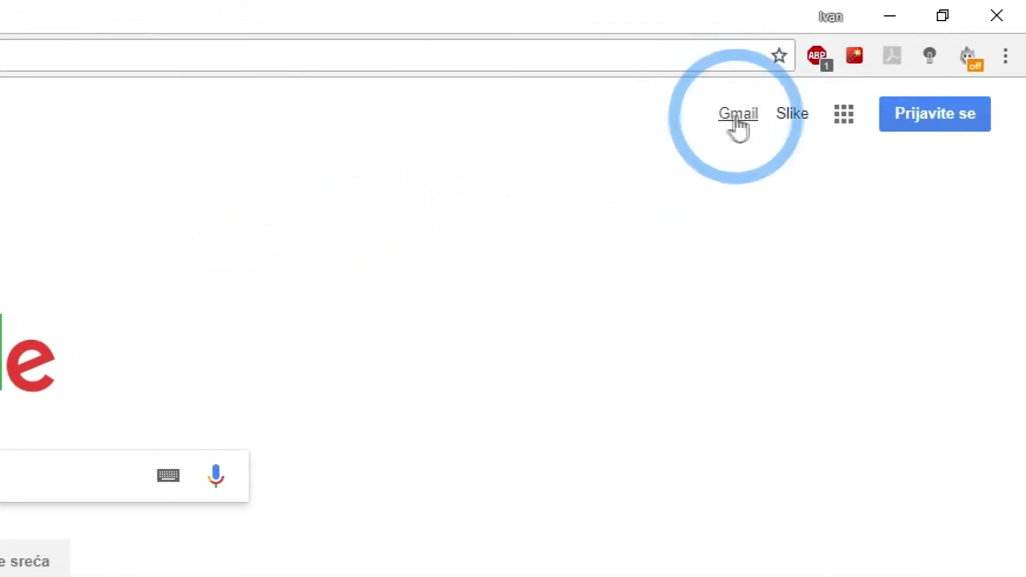
{"action": "left_click", "coordinate": [735, 120]}
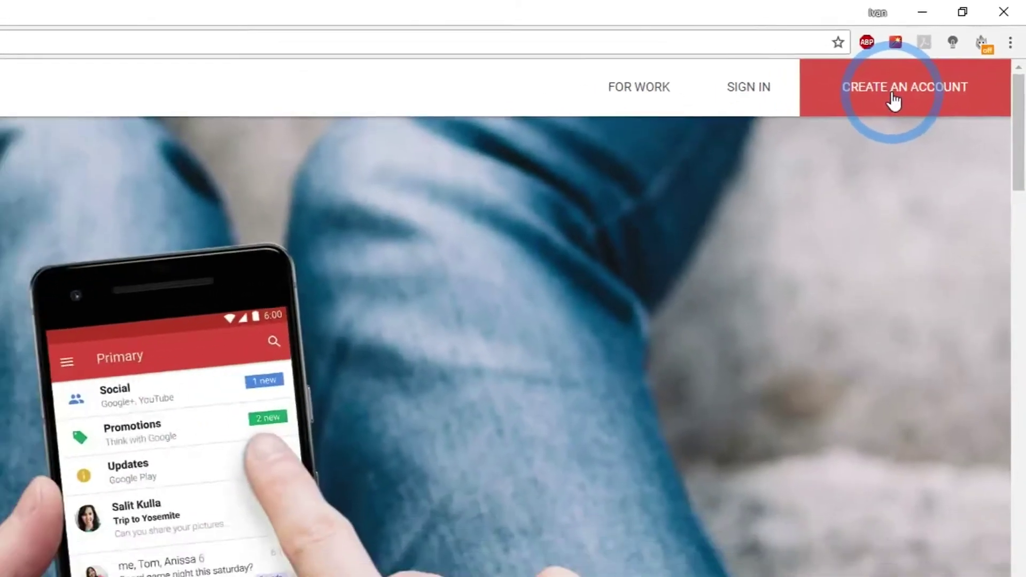
{"action": "left_click", "coordinate": [852, 131]}
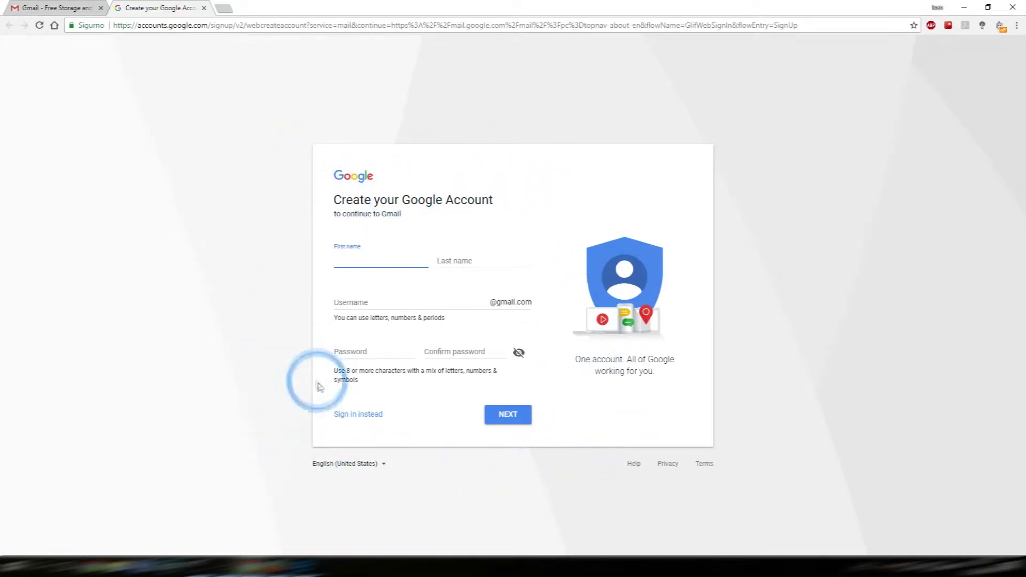
- Switch the signup page language to Hrvatski (Croatian)
{"action": "left_click", "coordinate": [366, 466]}
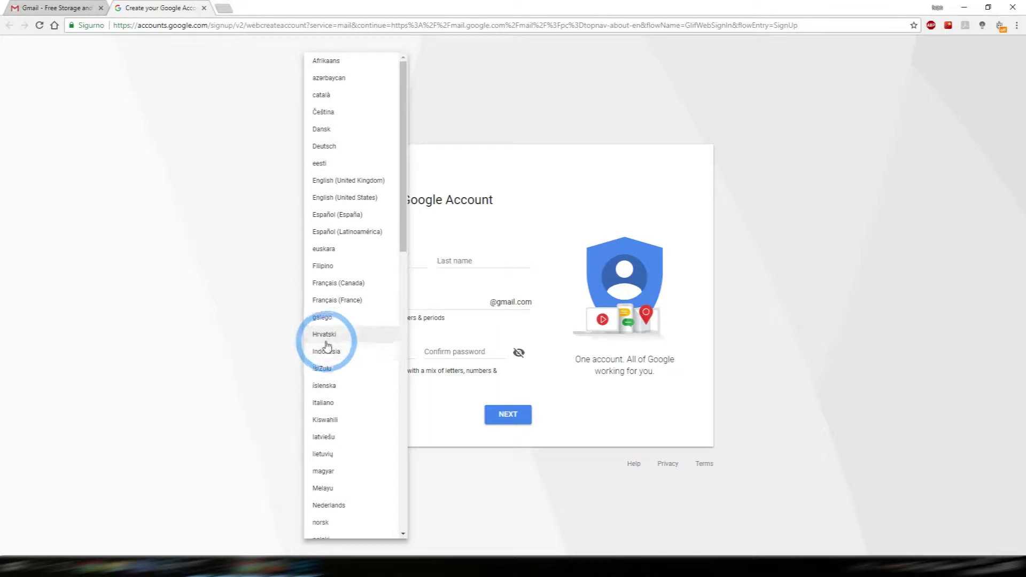
{"action": "left_click", "coordinate": [323, 336]}
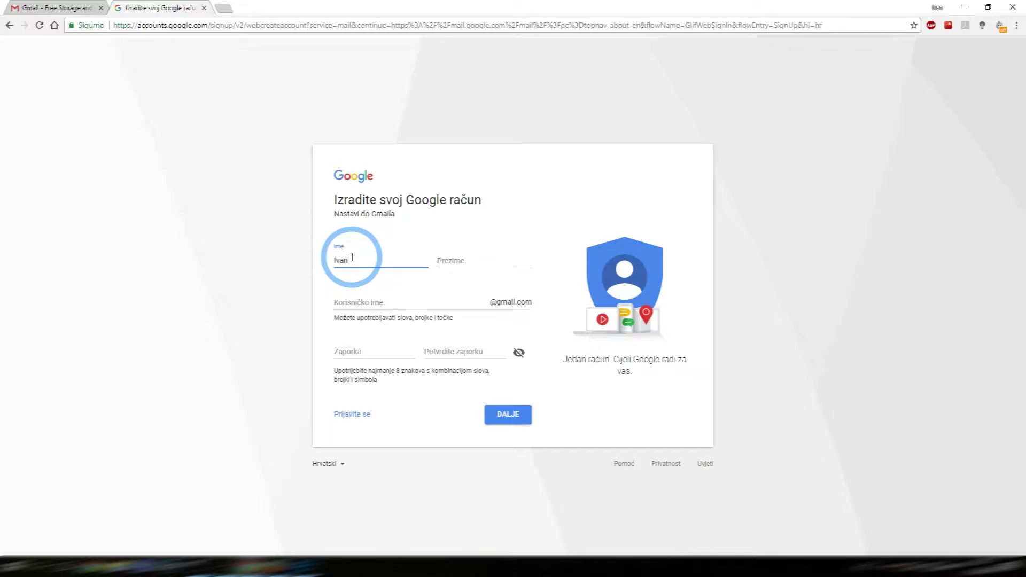
- Fill in the surname in Prezime and a Gmail username in Korisničko ime
{"action": "left_click", "coordinate": [442, 262]}
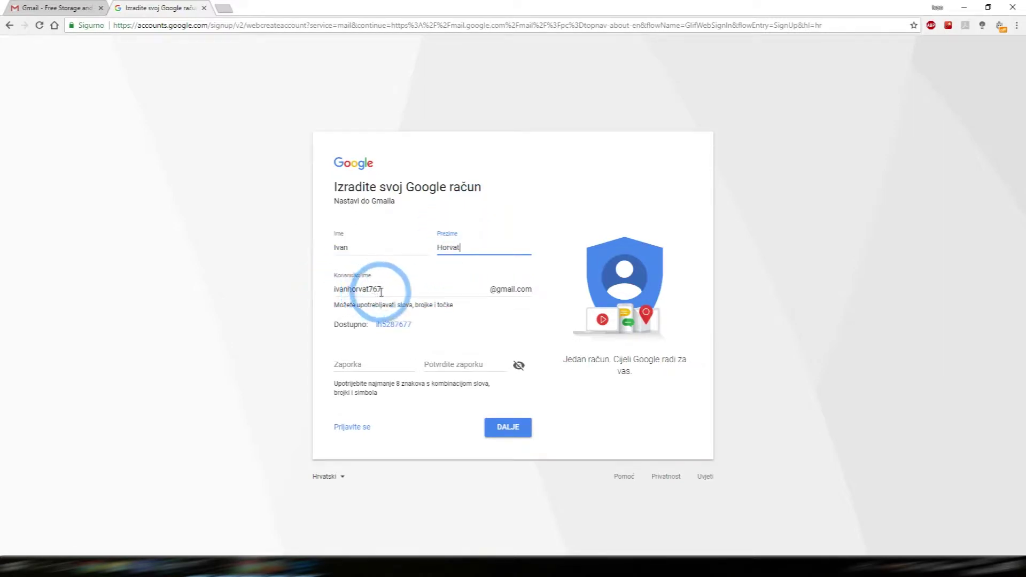
{"action": "left_click", "coordinate": [388, 291]}
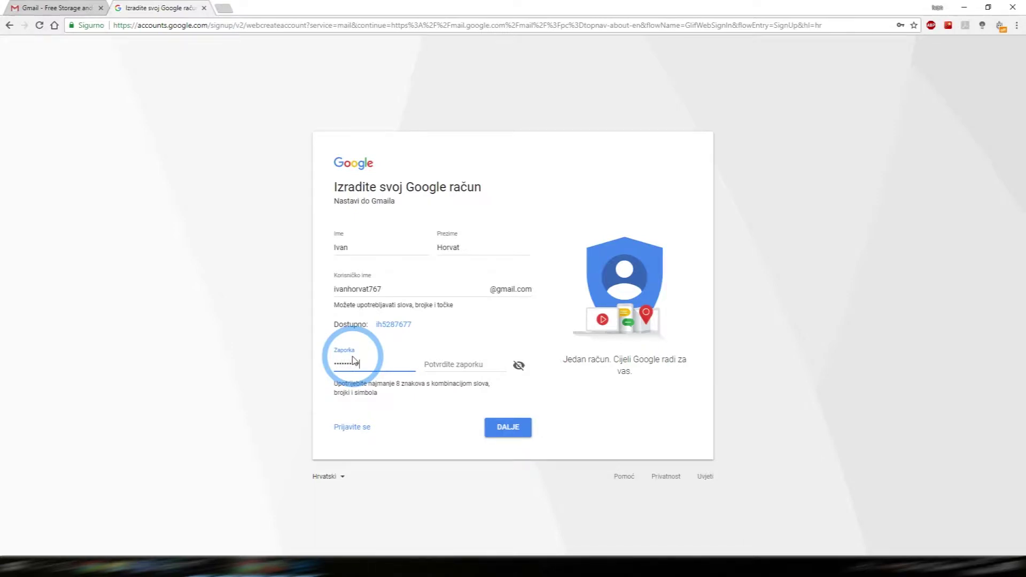
- Re-enter the password in Potvrdite zaporku and briefly reveal both to confirm they match
{"action": "left_click", "coordinate": [455, 360]}
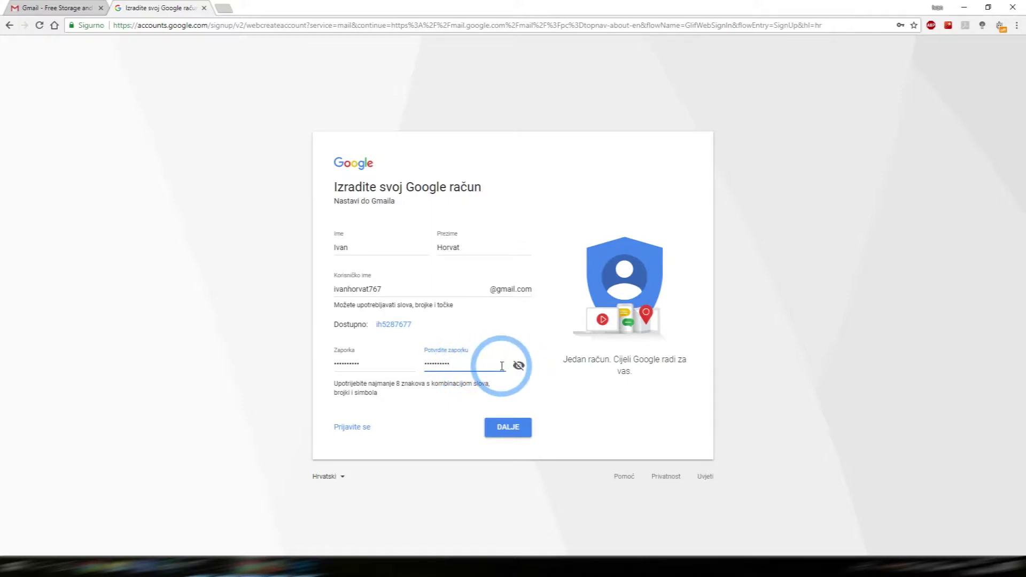
{"action": "left_click", "coordinate": [518, 368]}
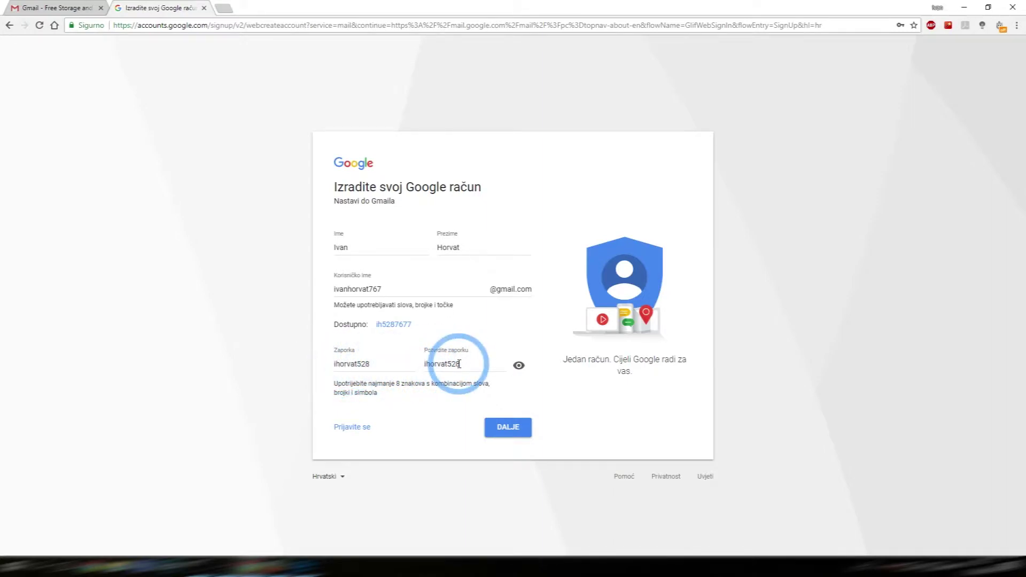
{"action": "left_click", "coordinate": [519, 366]}
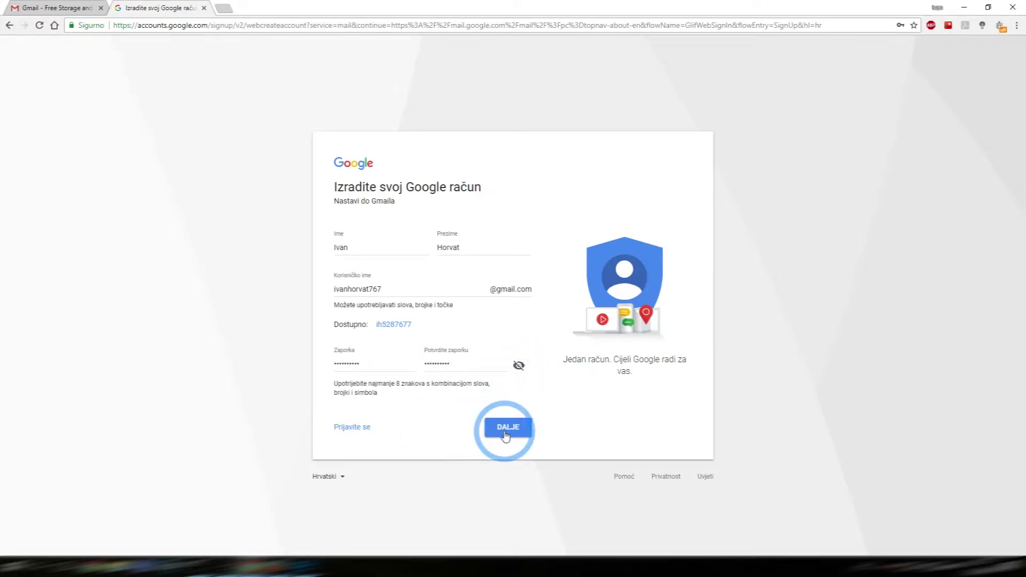
- Submit the account details, decline Smart Lock, paste the phone number and request the code
{"action": "left_click", "coordinate": [510, 428]}
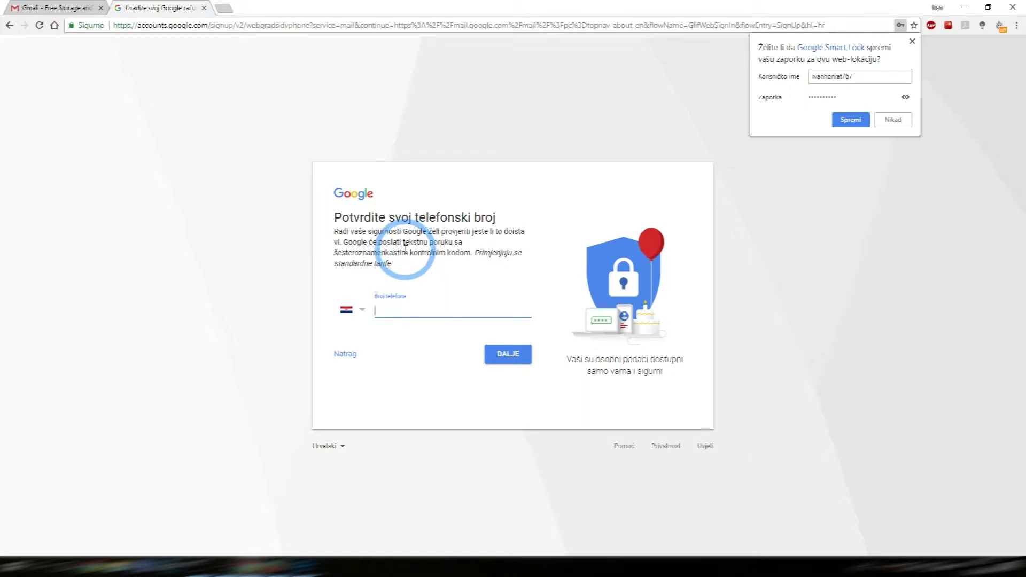
{"action": "left_click", "coordinate": [412, 307]}
{"action": "key", "text": "ctrl+v"}
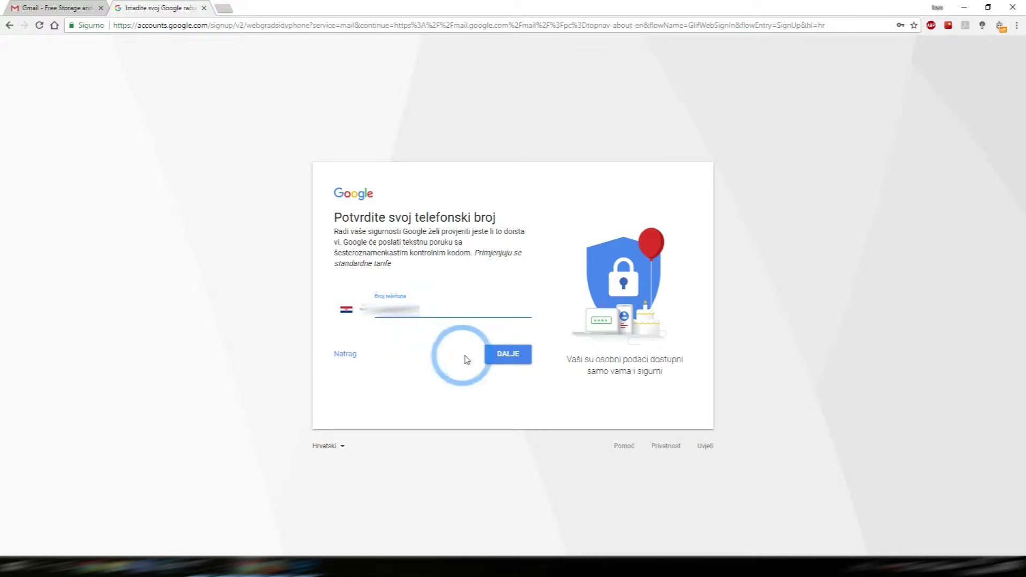
{"action": "left_click", "coordinate": [508, 359]}
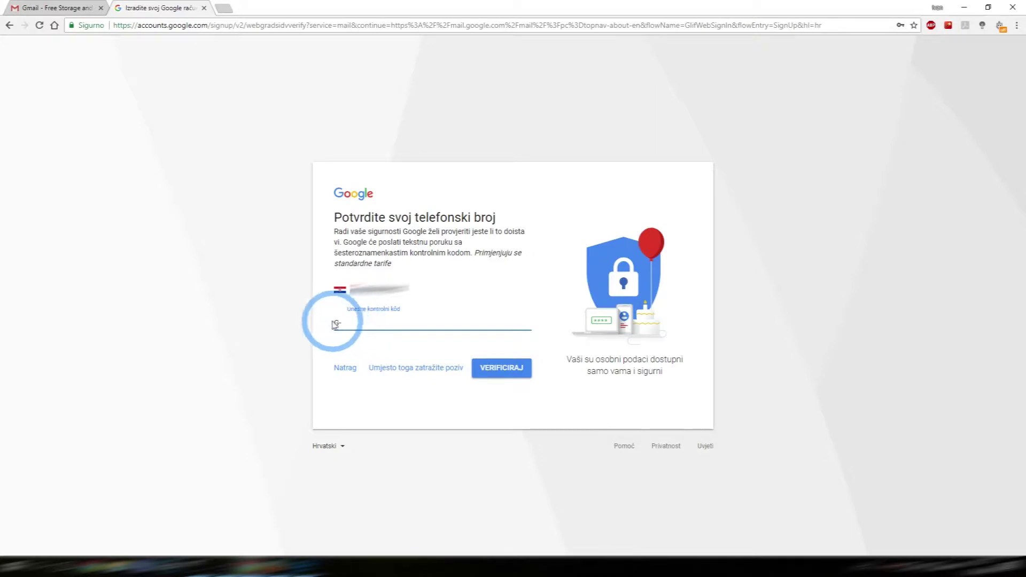
- Enter the six-digit SMS verification code and submit it with VERIFICIRAJ
{"action": "left_click", "coordinate": [339, 323]}
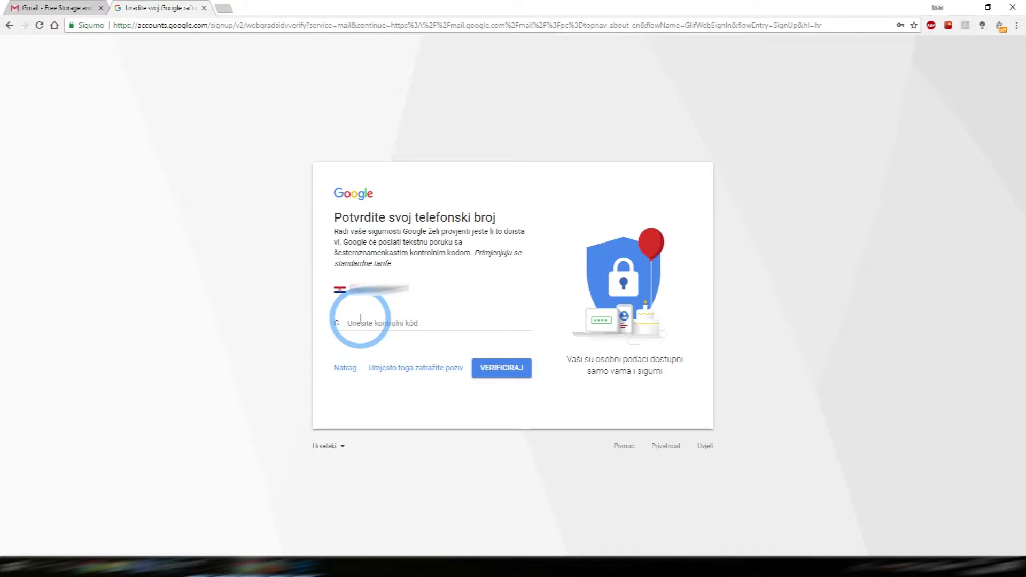
{"action": "left_click", "coordinate": [358, 320]}
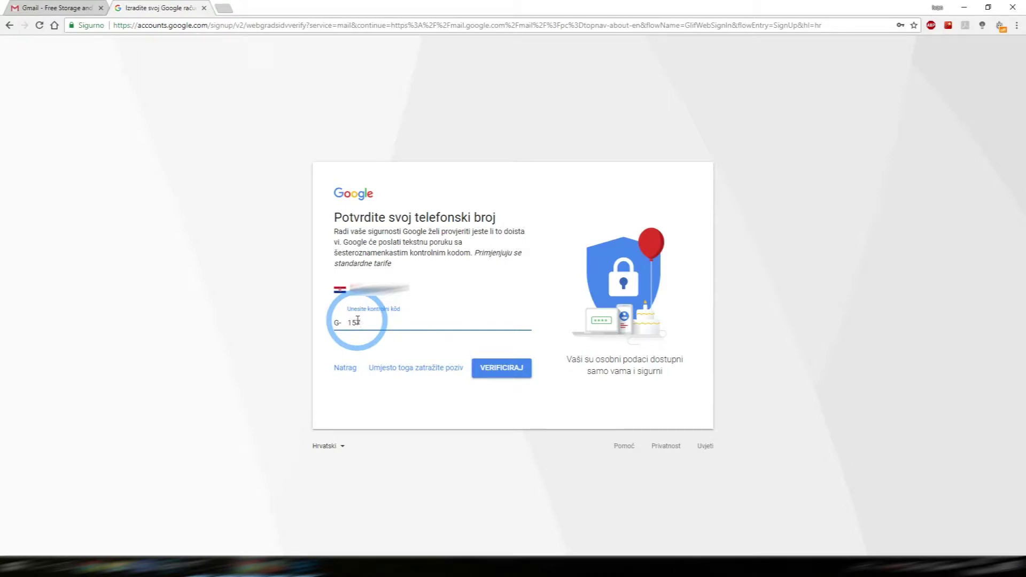
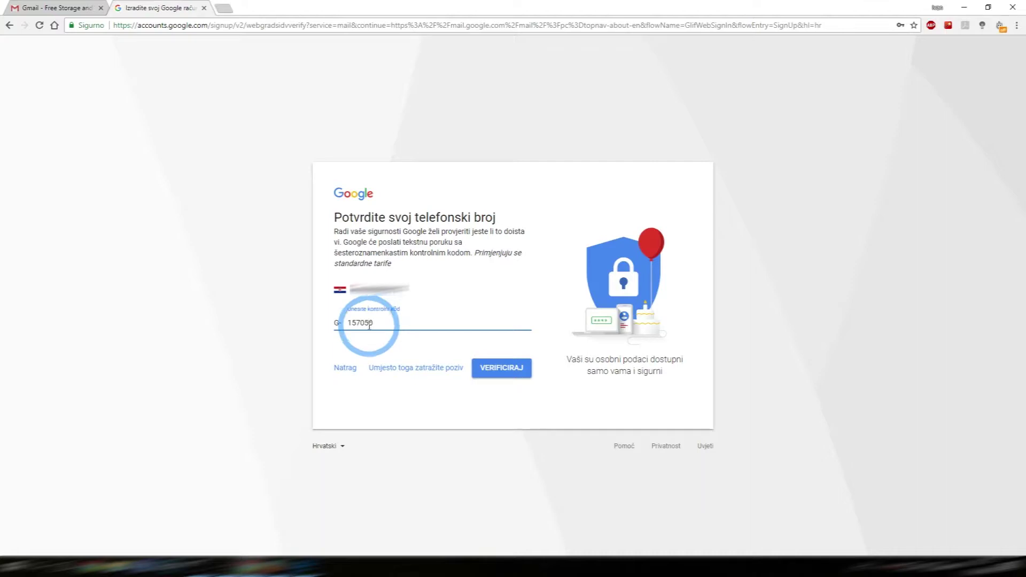
{"action": "left_click", "coordinate": [500, 374]}
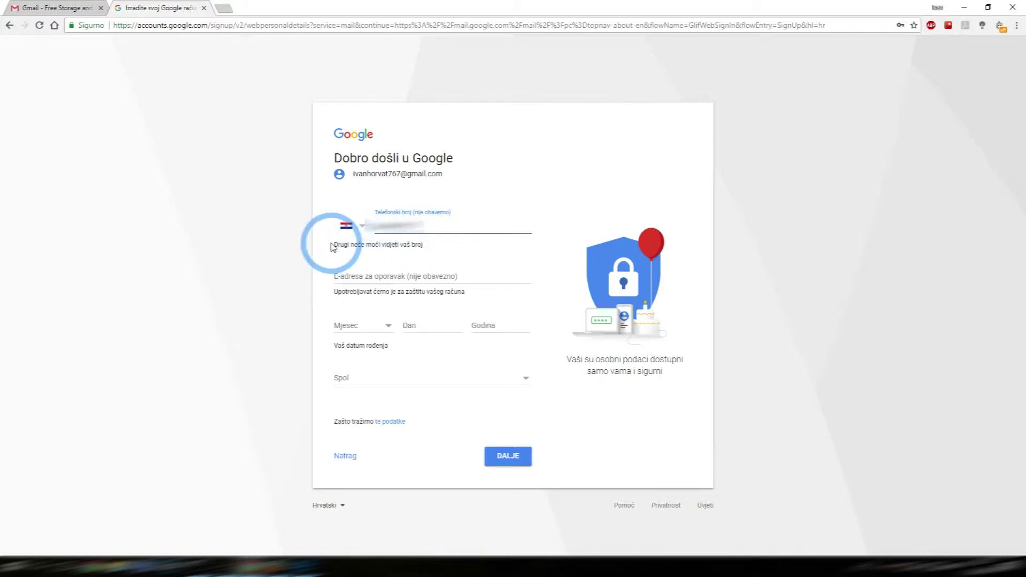
- On the Dobro došli u Google form, select the recovery e-mail field, then open the Mjesec list
{"action": "left_click_drag", "start_coordinate": [339, 246], "coordinate": [430, 250]}
{"action": "left_click", "coordinate": [430, 250]}
{"action": "left_click", "coordinate": [365, 276]}
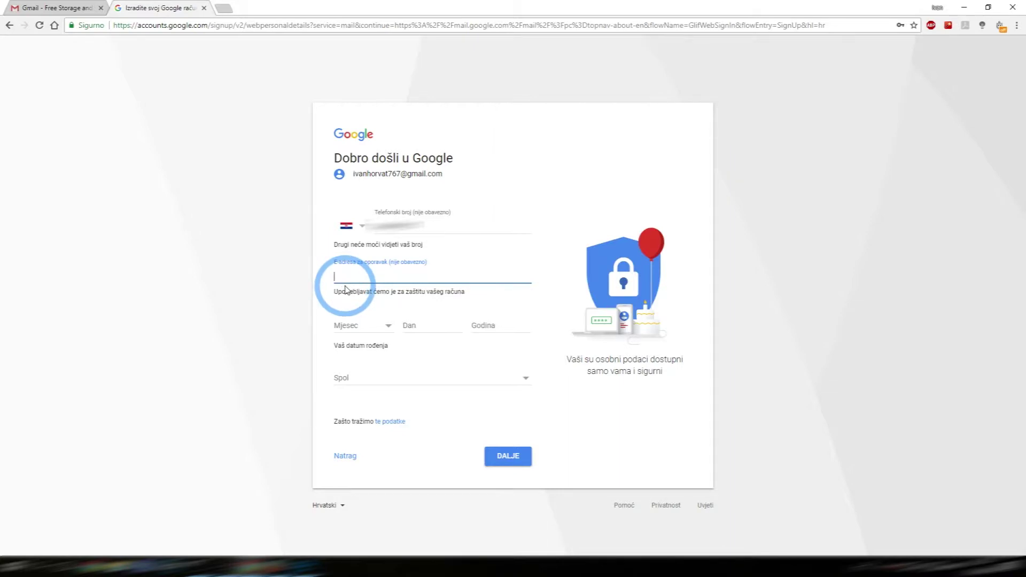
{"action": "left_click", "coordinate": [365, 332]}
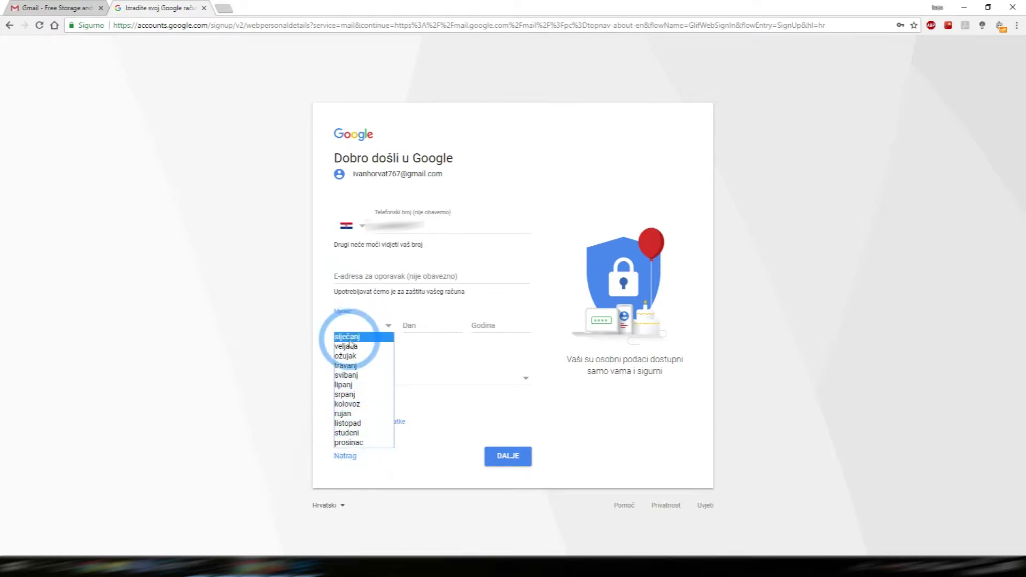
- Set the birth date to siječanj 1, 1990
{"action": "left_click", "coordinate": [368, 338]}
{"action": "left_click", "coordinate": [411, 326]}
{"action": "type", "text": "1"}
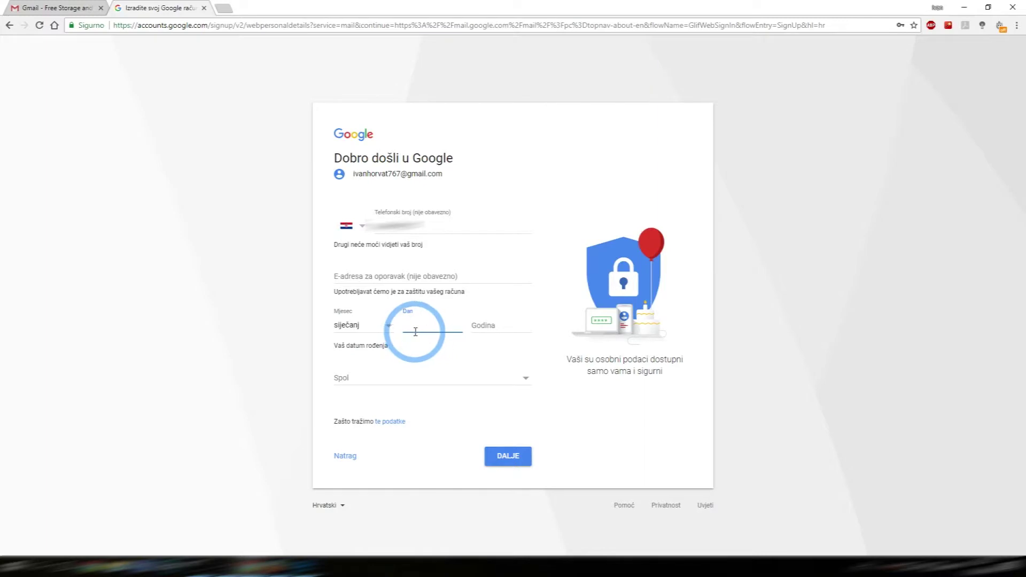
{"action": "left_click", "coordinate": [475, 327]}
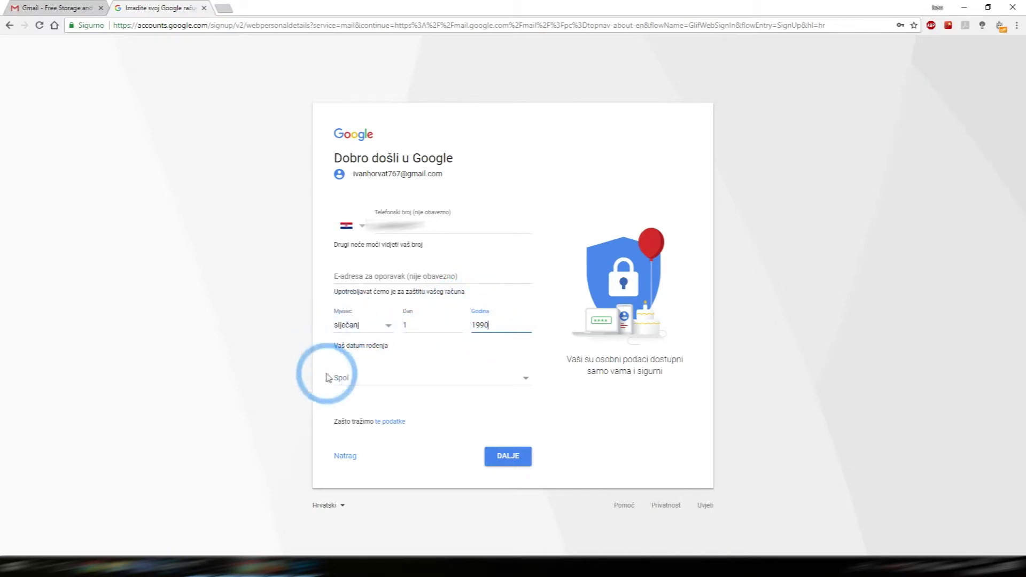
- Choose Muškarac as the gender in the Spol dropdown
{"action": "left_click", "coordinate": [355, 380]}
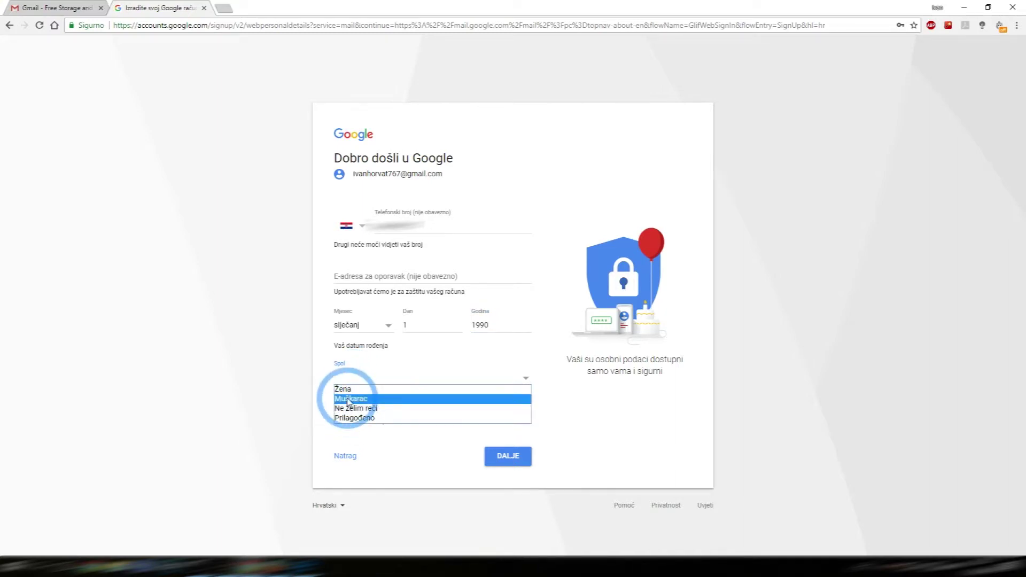
{"action": "left_click", "coordinate": [348, 400]}
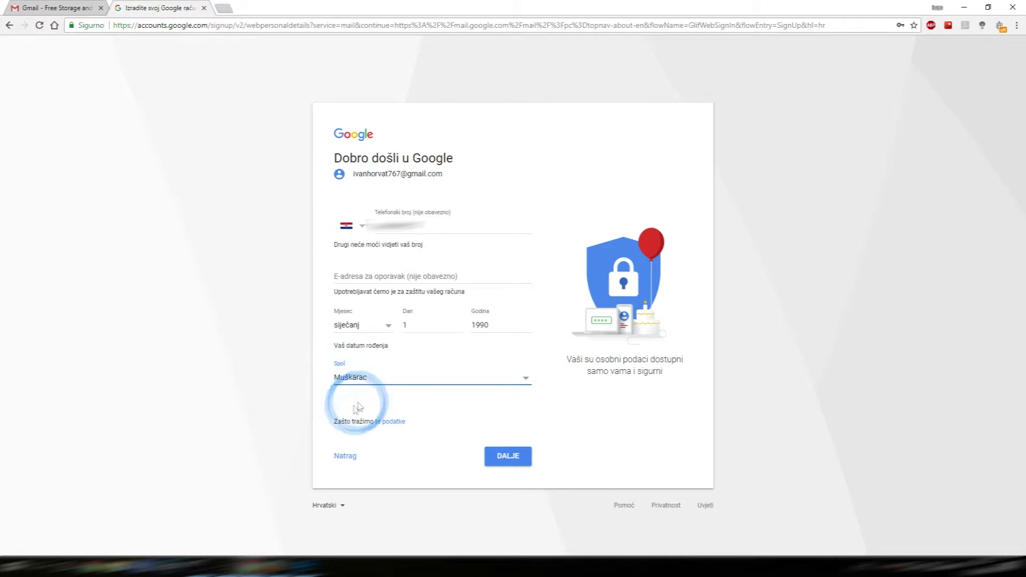
{"action": "left_click", "coordinate": [336, 420]}
{"action": "left_click_drag", "start_coordinate": [336, 419], "coordinate": [419, 431]}
{"action": "left_click", "coordinate": [402, 423]}
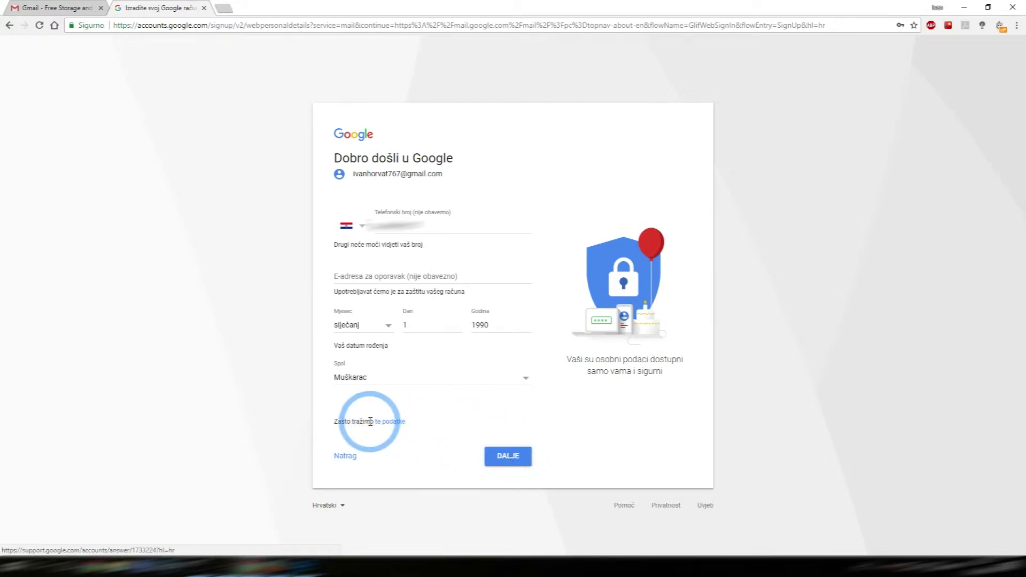
- Submit the personal details, read Privatnost i uvjeti to the end, and accept with SLAŽEM SE
{"action": "left_click", "coordinate": [505, 461]}
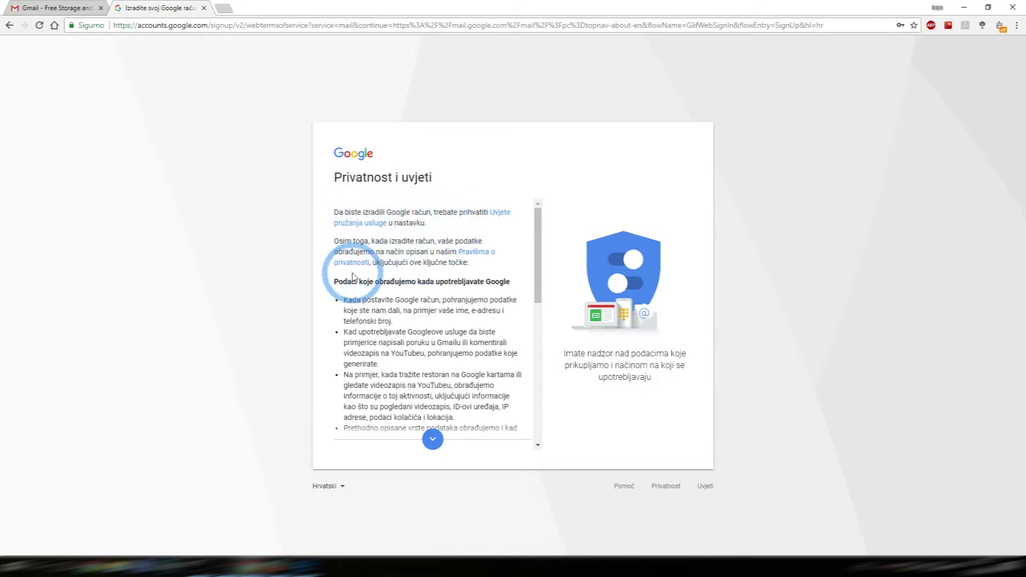
{"action": "scroll", "coordinate": [474, 311], "scroll_direction": "down", "scroll_amount": 1}
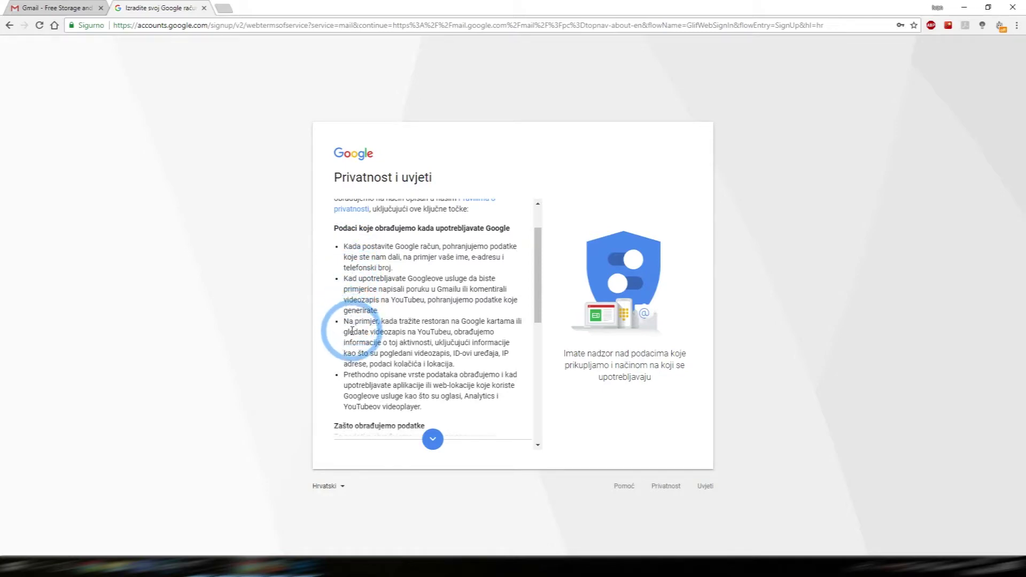
{"action": "scroll", "coordinate": [362, 375], "scroll_direction": "down", "scroll_amount": 1}
{"action": "scroll", "coordinate": [361, 376], "scroll_direction": "down", "scroll_amount": 1}
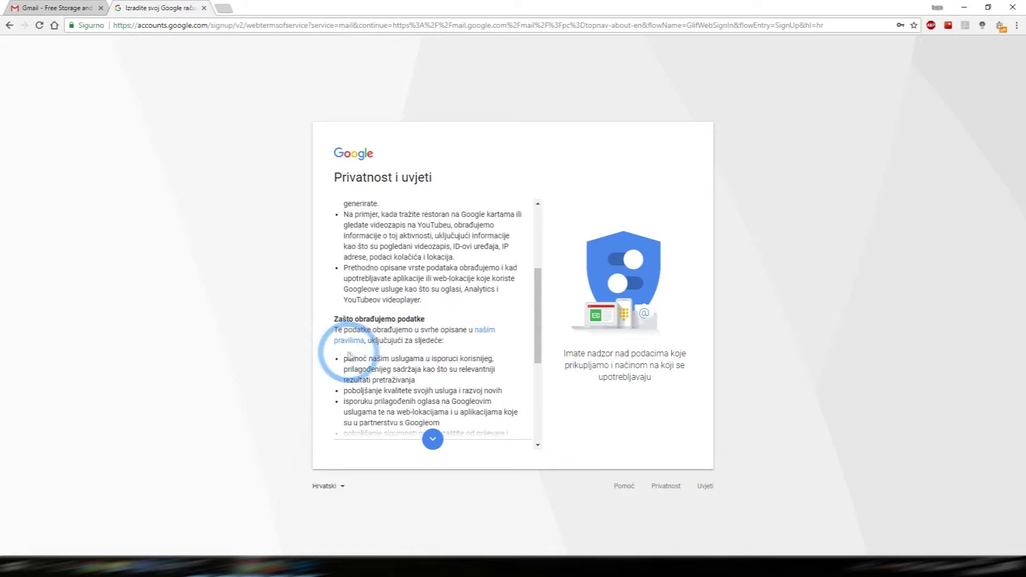
{"action": "scroll", "coordinate": [347, 363], "scroll_direction": "down", "scroll_amount": 1}
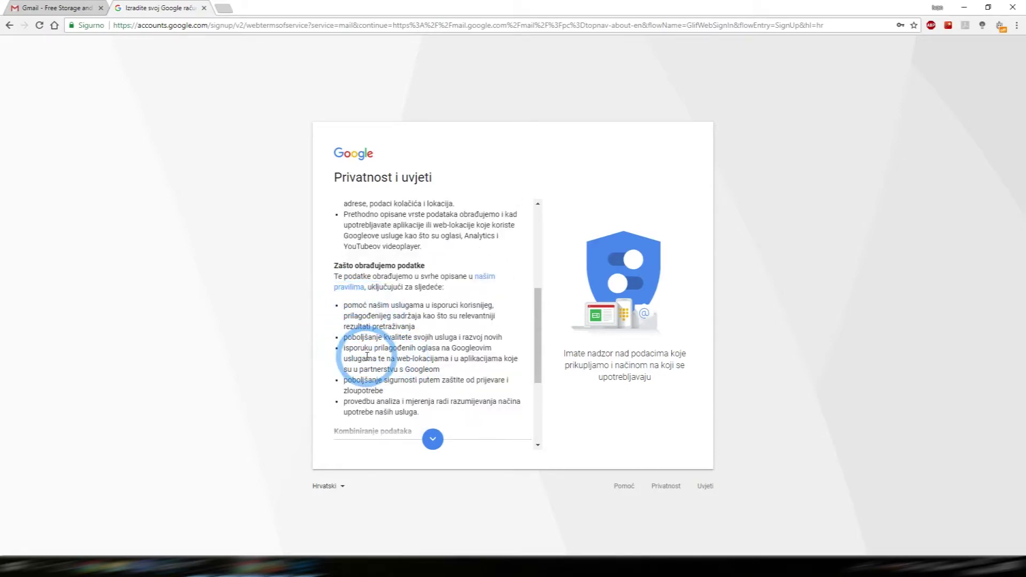
{"action": "scroll", "coordinate": [367, 356], "scroll_direction": "down", "scroll_amount": 1}
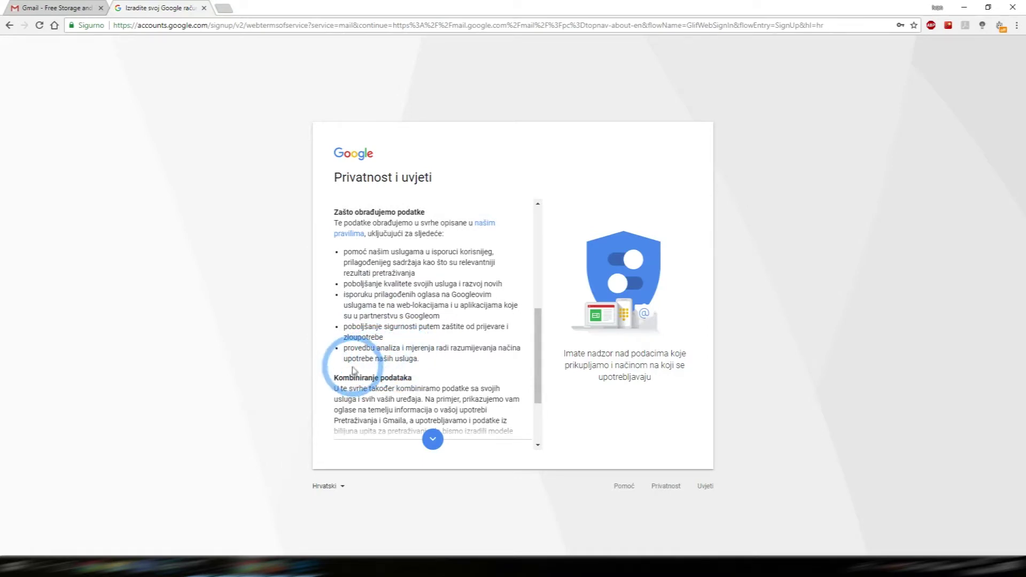
{"action": "scroll", "coordinate": [364, 368], "scroll_direction": "down", "scroll_amount": 1}
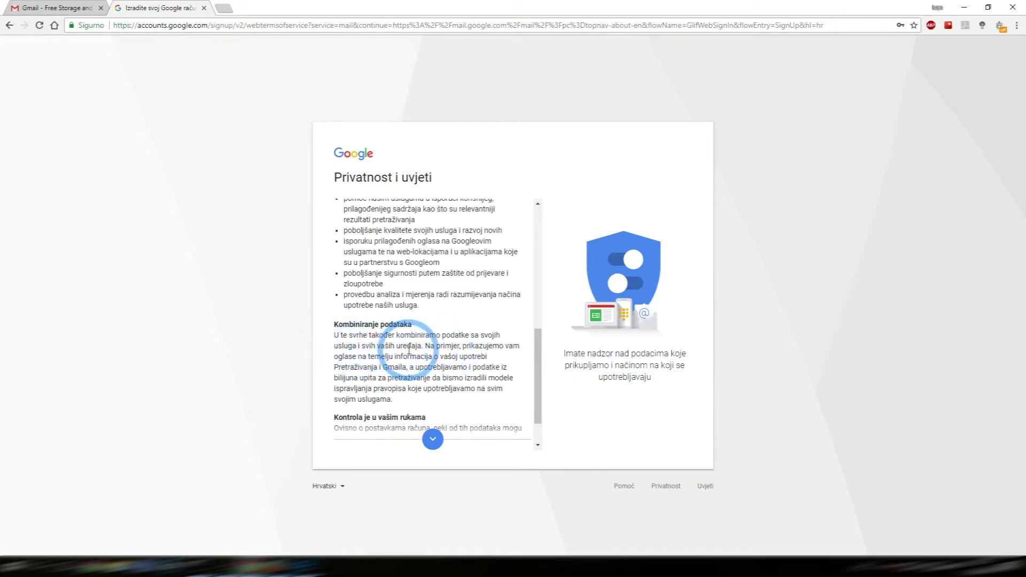
{"action": "scroll", "coordinate": [409, 350], "scroll_direction": "down", "scroll_amount": 2}
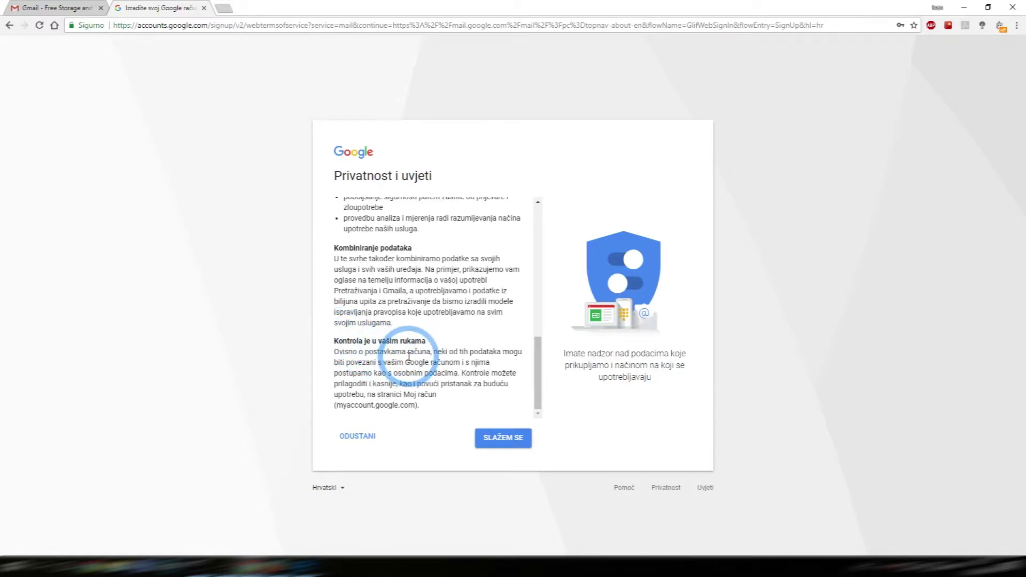
{"action": "mouse_move", "coordinate": [539, 372]}
{"action": "left_mouse_down"}
{"action": "mouse_move", "coordinate": [540, 236]}
{"action": "mouse_move", "coordinate": [537, 374]}
{"action": "left_mouse_up"}
{"action": "left_click", "coordinate": [488, 448]}
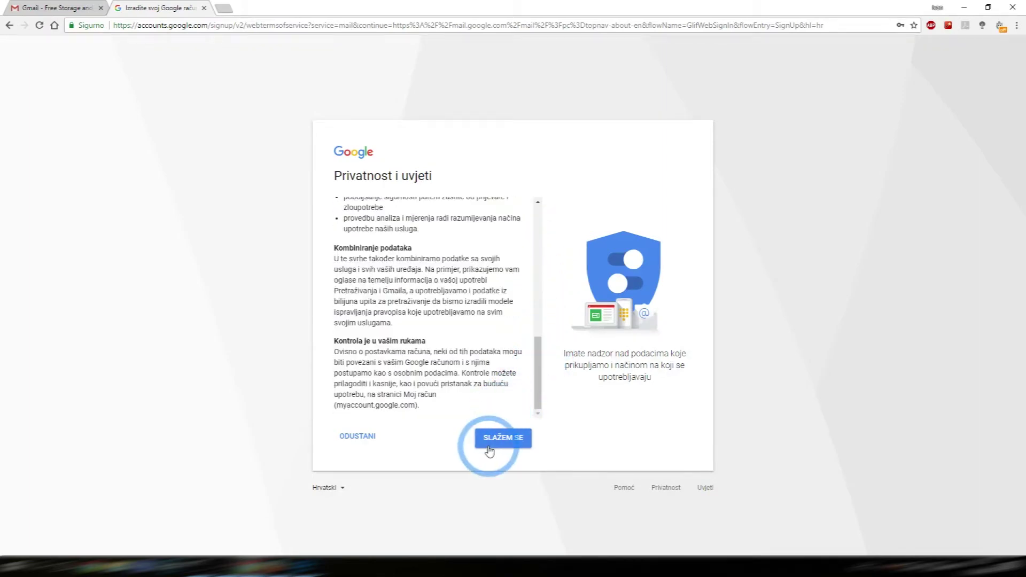